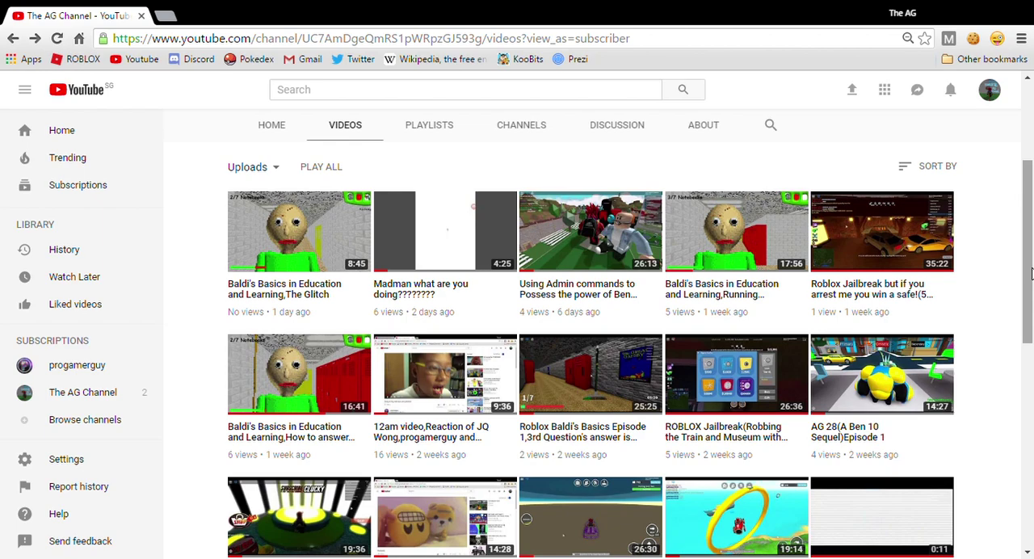
pyautogui.scroll(3, 367, 258)
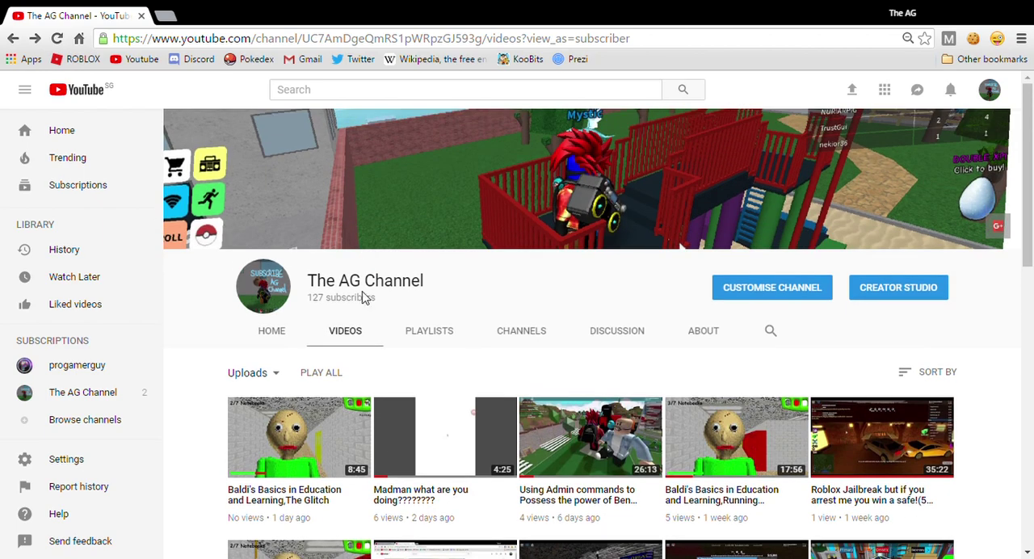
pyautogui.moveTo(370, 198)
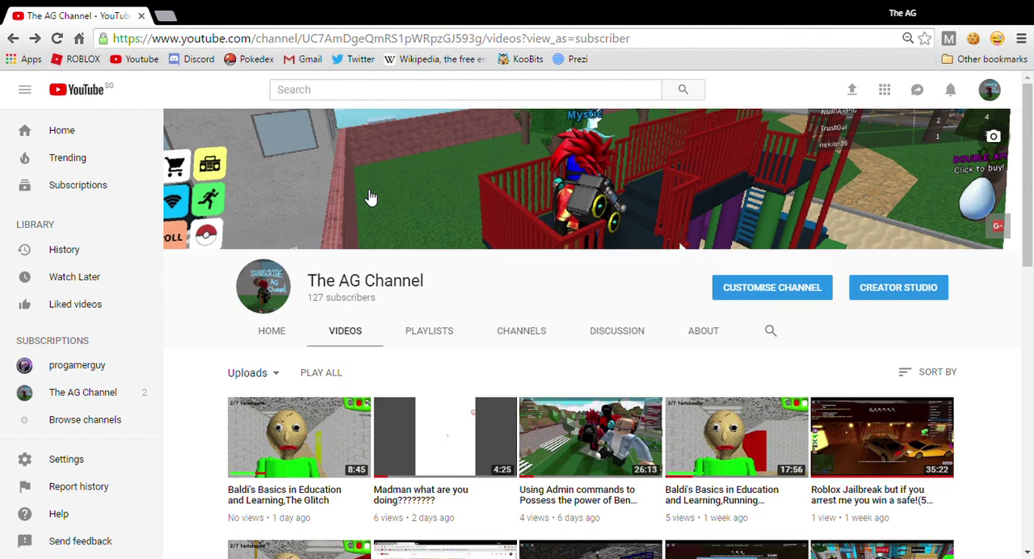
pyautogui.scroll(-2, 371, 242)
pyautogui.scroll(-1, 371, 323)
pyautogui.scroll(-3, 371, 404)
pyautogui.scroll(-2, 372, 489)
pyautogui.scroll(-3, 372, 488)
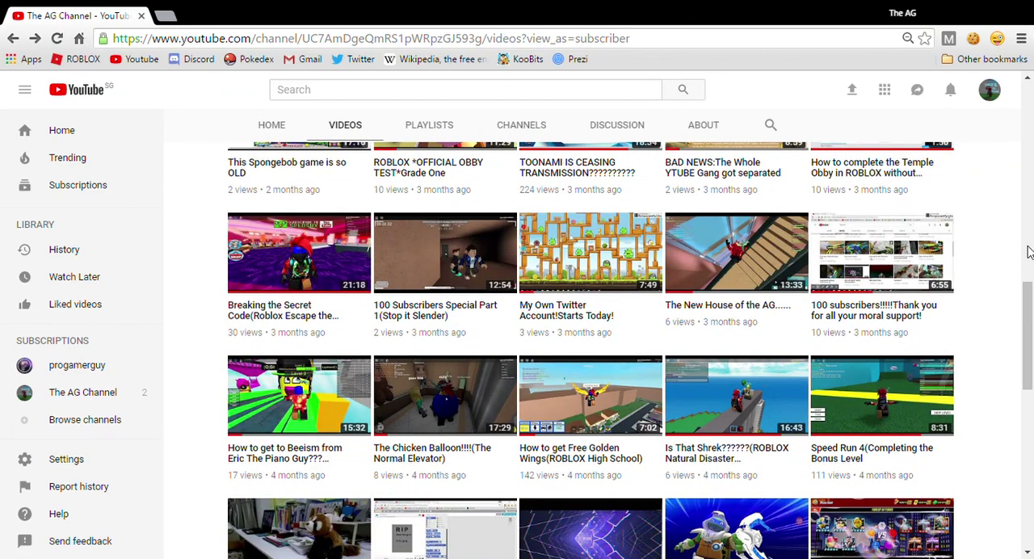
pyautogui.scroll(-5, 1028, 253)
pyautogui.scroll(-4, 969, 242)
pyautogui.scroll(-3, 888, 234)
pyautogui.scroll(-2, 723, 222)
pyautogui.scroll(-1, 722, 222)
pyautogui.scroll(-2, 722, 222)
pyautogui.scroll(-3, 722, 222)
pyautogui.scroll(-3, 723, 222)
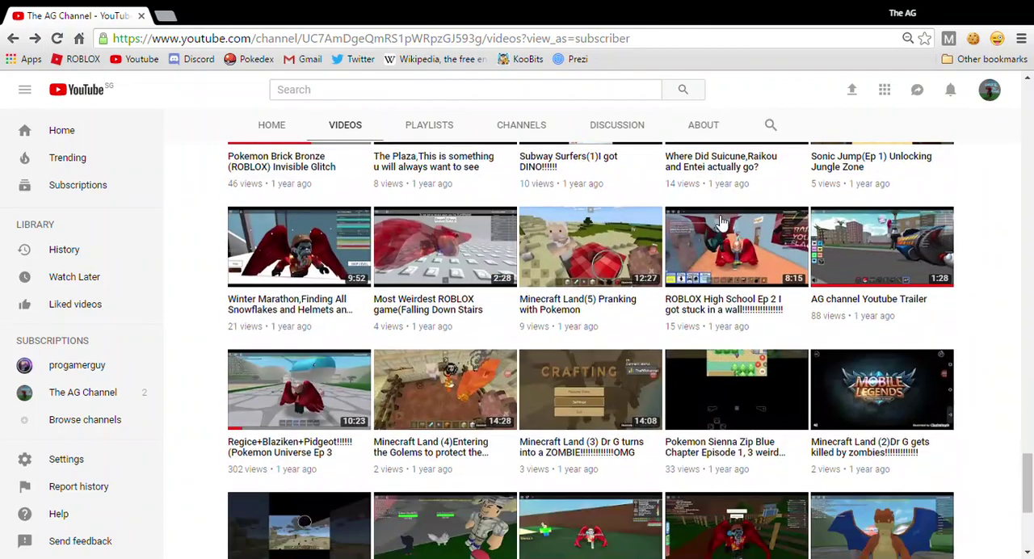
pyautogui.scroll(-3, 722, 222)
pyautogui.scroll(-3, 723, 222)
pyautogui.scroll(-1, 723, 222)
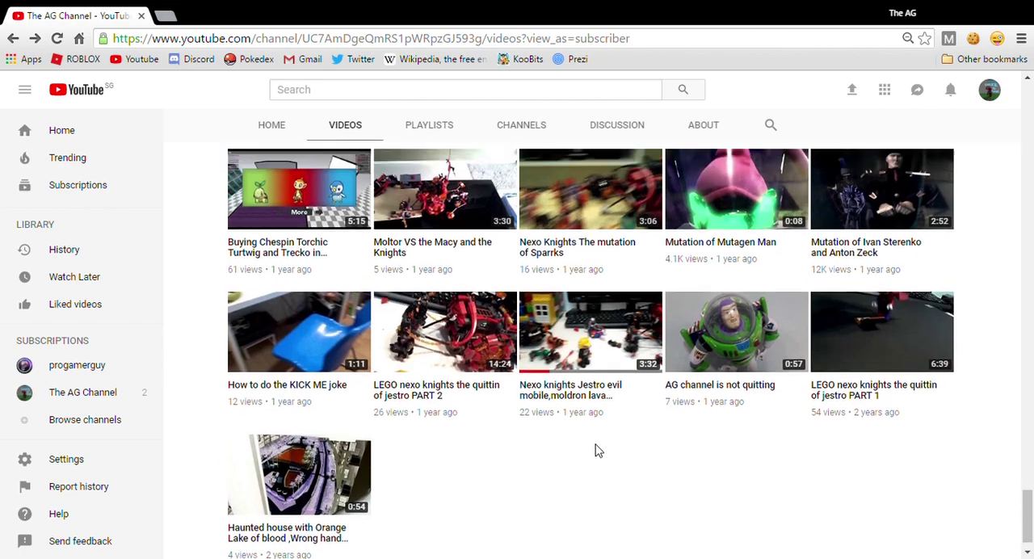
pyautogui.scroll(2, 589, 440)
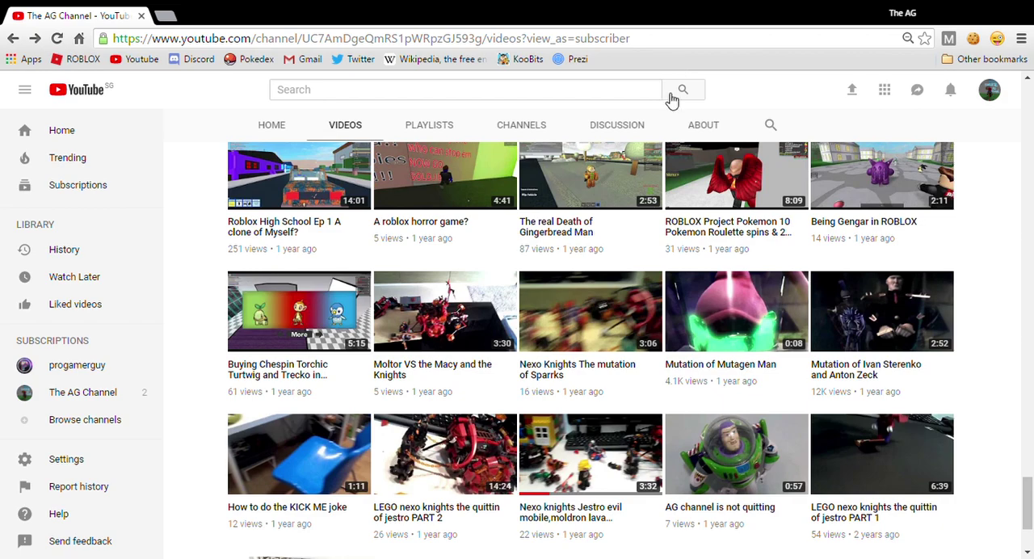
pyautogui.scroll(2, 655, 151)
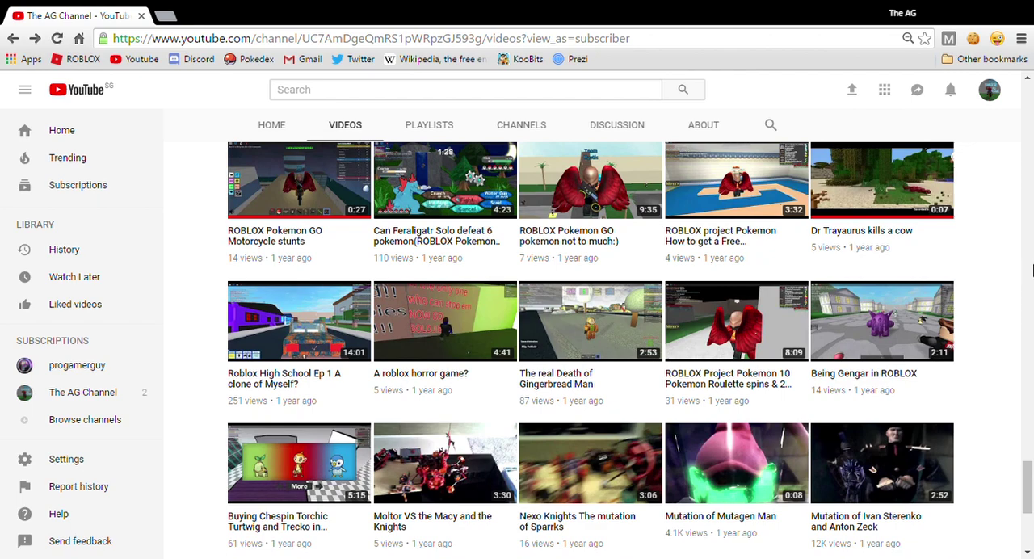
pyautogui.moveTo(590, 177)
pyautogui.scroll(1, 449, 339)
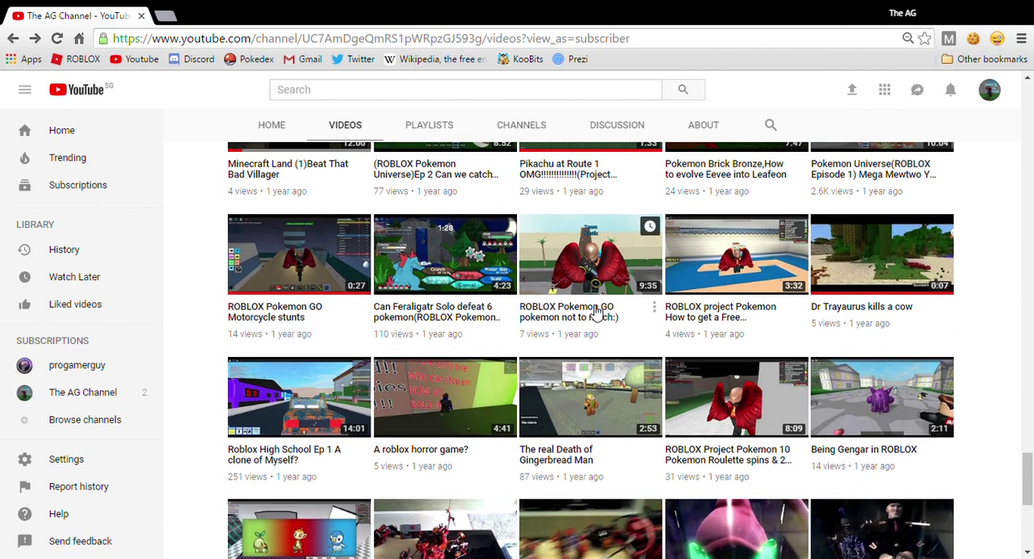
pyautogui.scroll(5, 666, 303)
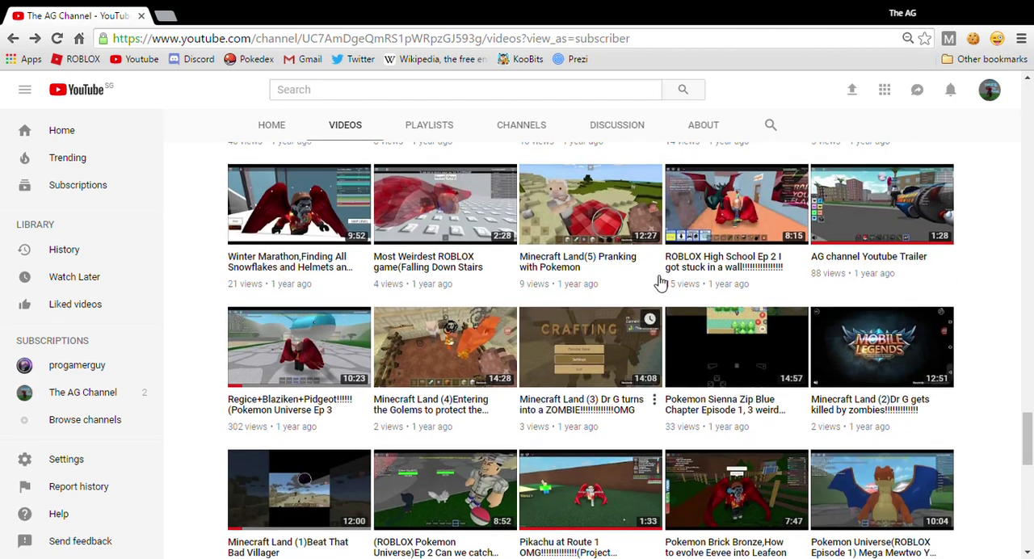
pyautogui.scroll(5, 666, 304)
pyautogui.scroll(5, 670, 282)
pyautogui.scroll(5, 674, 259)
pyautogui.scroll(2, 681, 240)
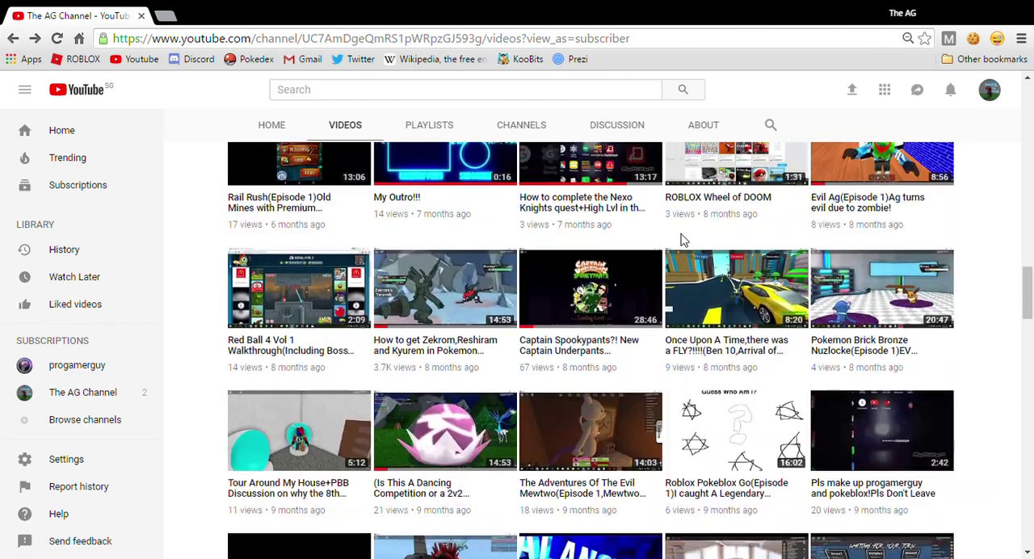
pyautogui.scroll(4, 626, 266)
pyautogui.scroll(3, 619, 259)
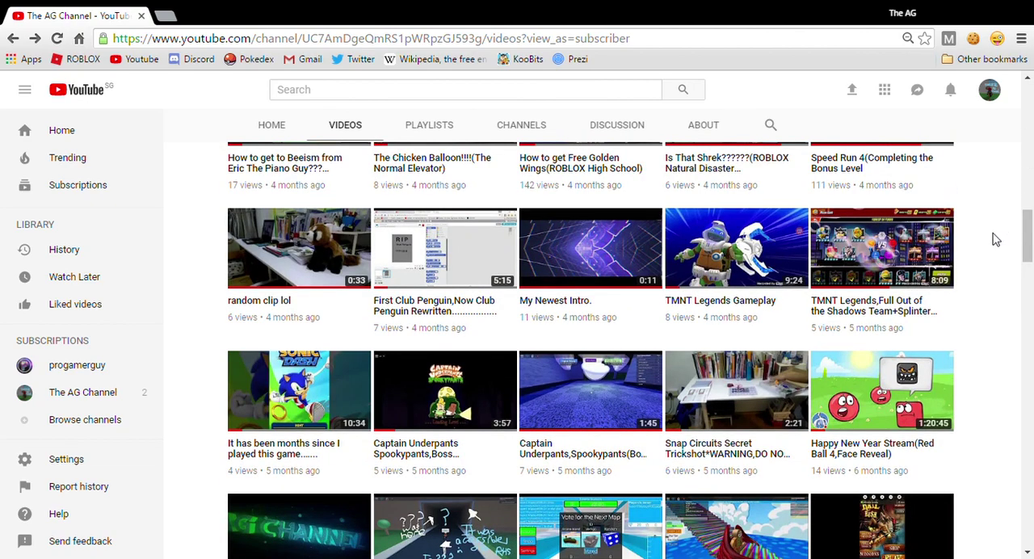
pyautogui.scroll(2, 998, 231)
pyautogui.scroll(4, 977, 243)
pyautogui.scroll(5, 969, 252)
pyautogui.scroll(2, 973, 257)
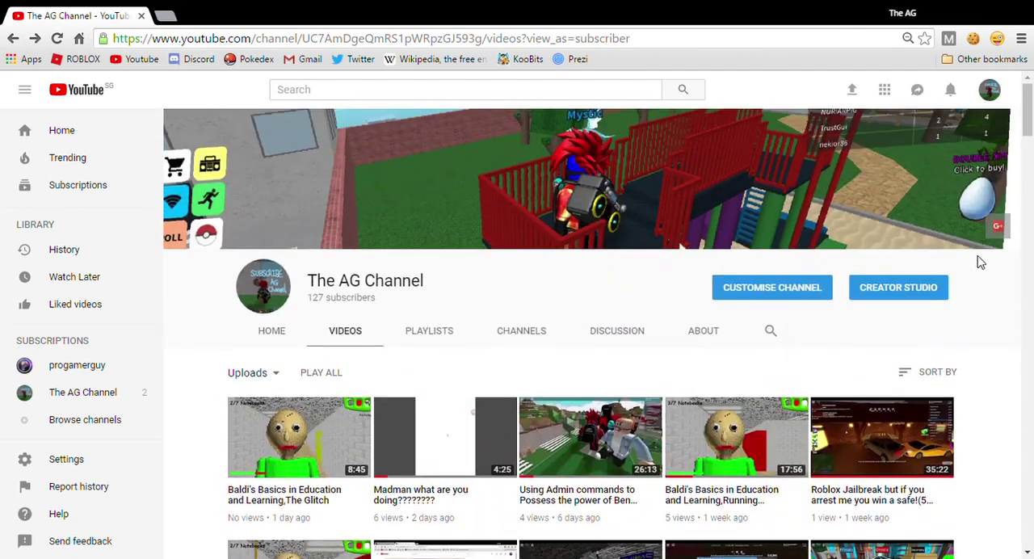